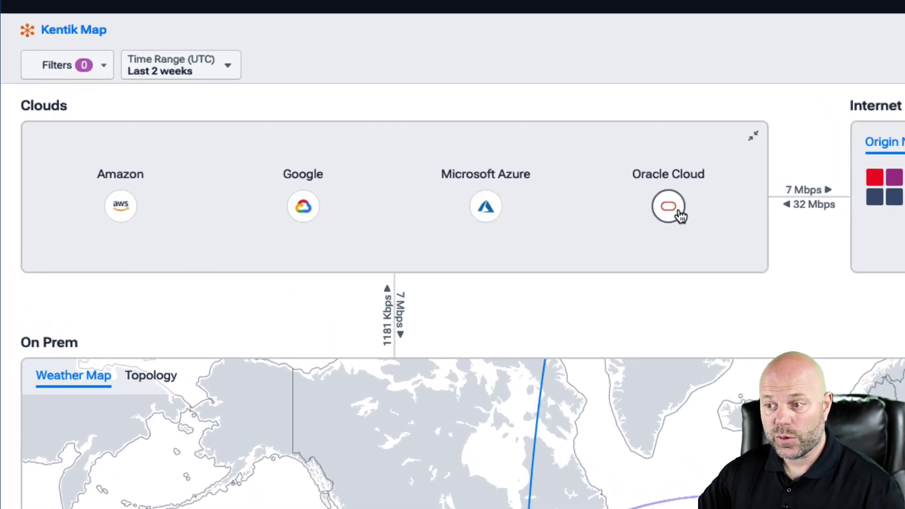
- Show Amazon cloud traffic details, review the Entities summary (45 sites, 41 links), then reselect Amazon
{"action": "left_click", "coordinate": [120, 206]}
{"action": "left_click", "coordinate": [207, 206]}
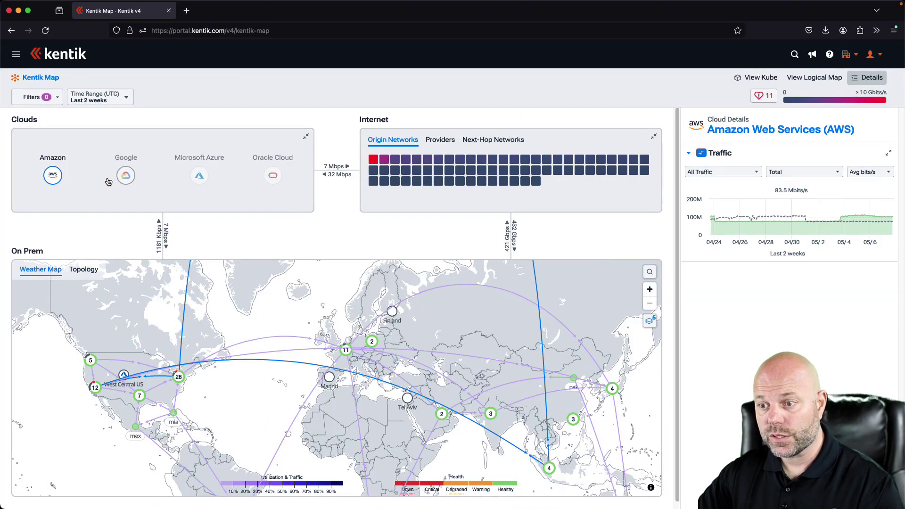
{"action": "left_click", "coordinate": [53, 175]}
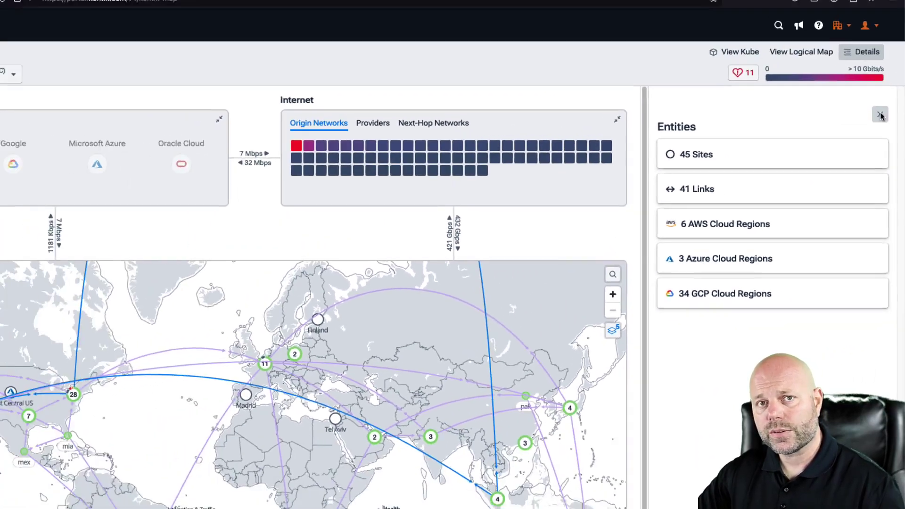
{"action": "left_click", "coordinate": [866, 33]}
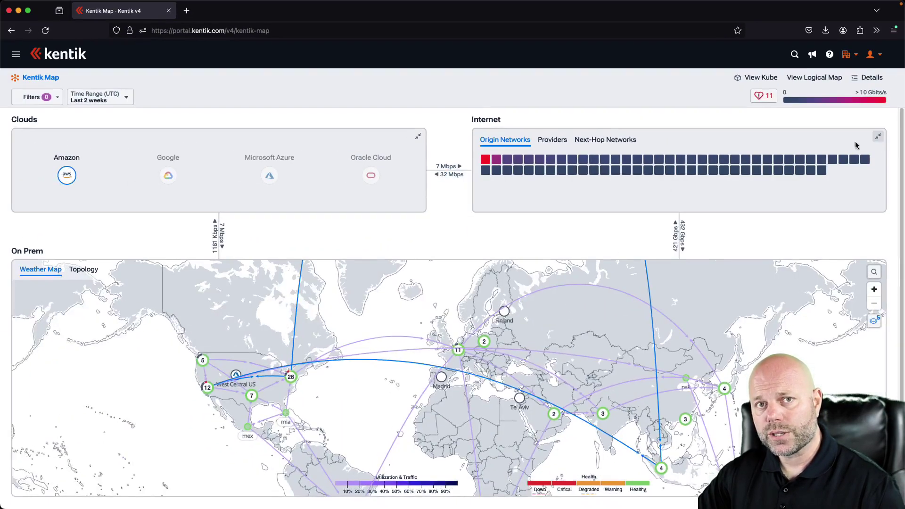
{"action": "left_click", "coordinate": [66, 179]}
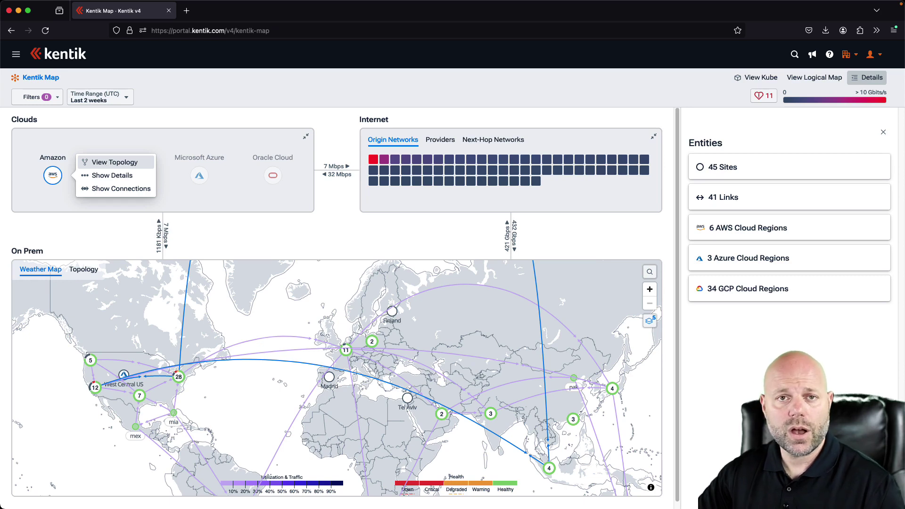
- Open the AWS topology view and inspect the aws-proxmox-01-transit-vif router's details
{"action": "left_click", "coordinate": [107, 163]}
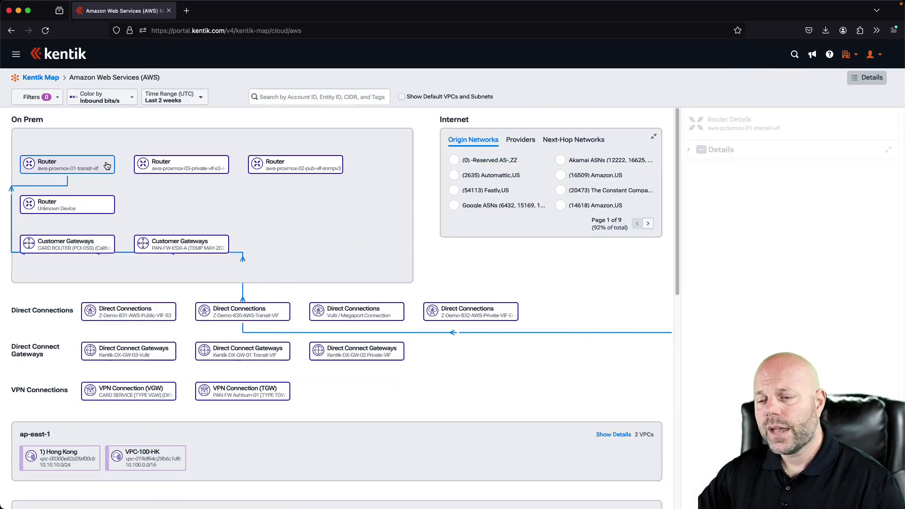
{"action": "left_click", "coordinate": [108, 164]}
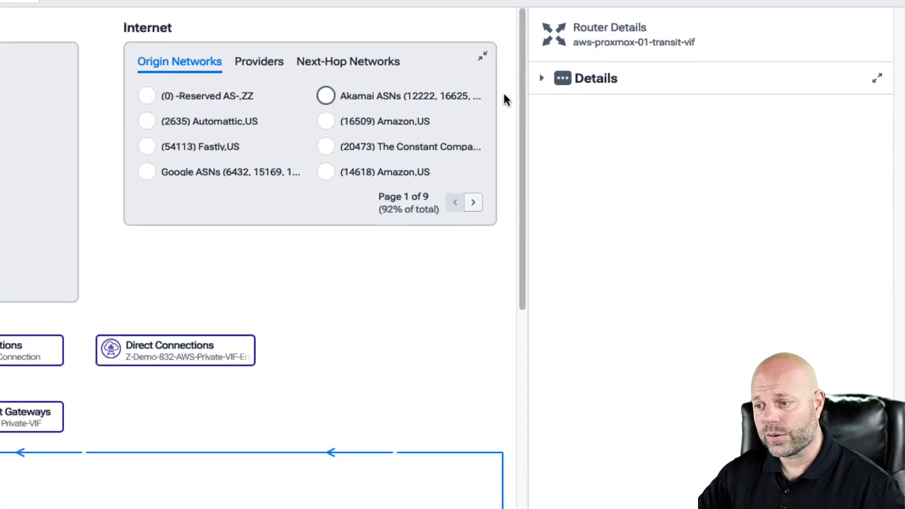
{"action": "left_click", "coordinate": [541, 80]}
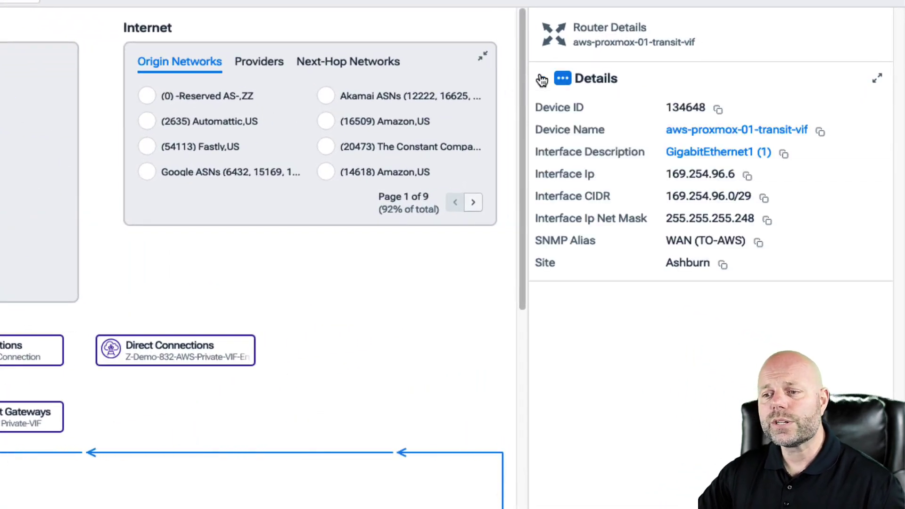
{"action": "left_click", "coordinate": [541, 80]}
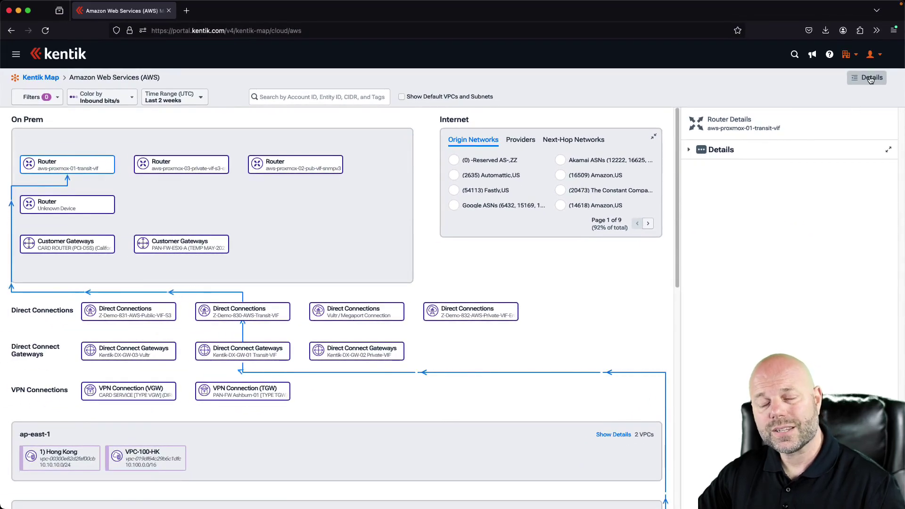
{"action": "left_click", "coordinate": [871, 79]}
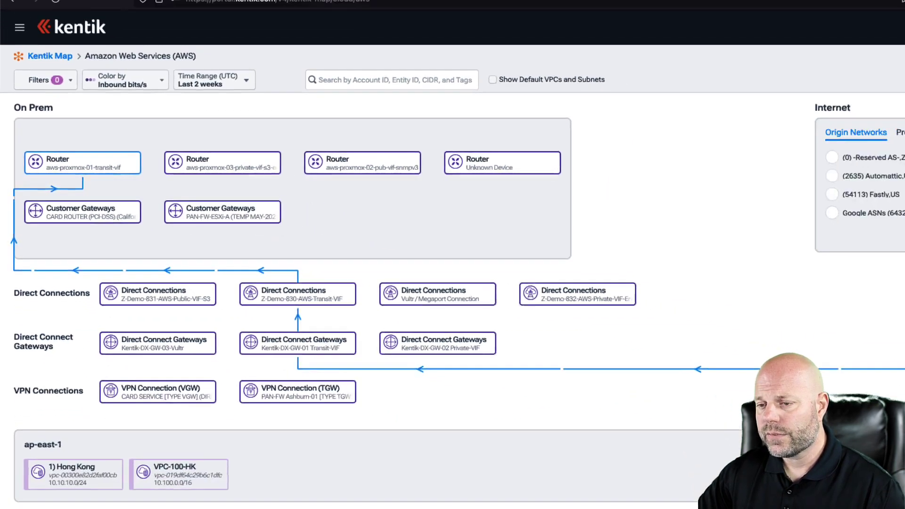
- Show traffic details for the us-west-1 region
{"action": "scroll", "coordinate": [453, 306], "scroll_direction": "down", "scroll_amount": 10}
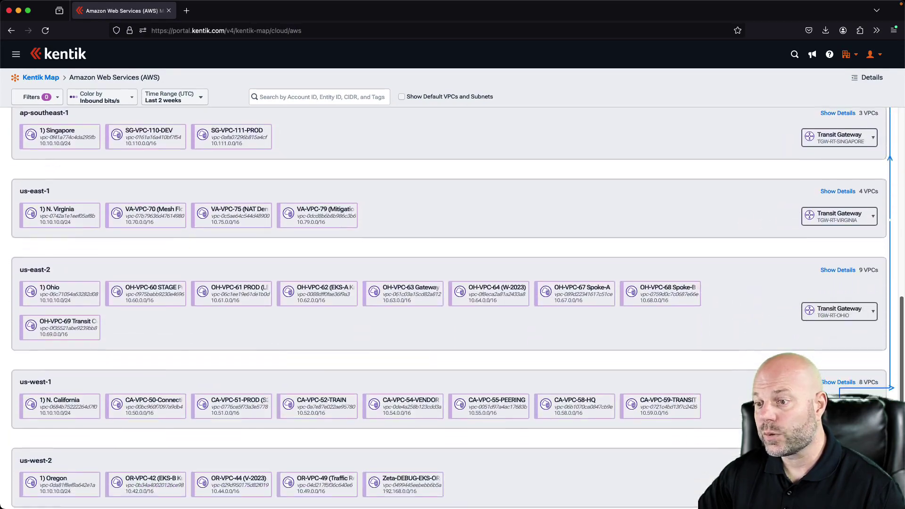
{"action": "scroll", "coordinate": [453, 307], "scroll_direction": "down", "scroll_amount": 2}
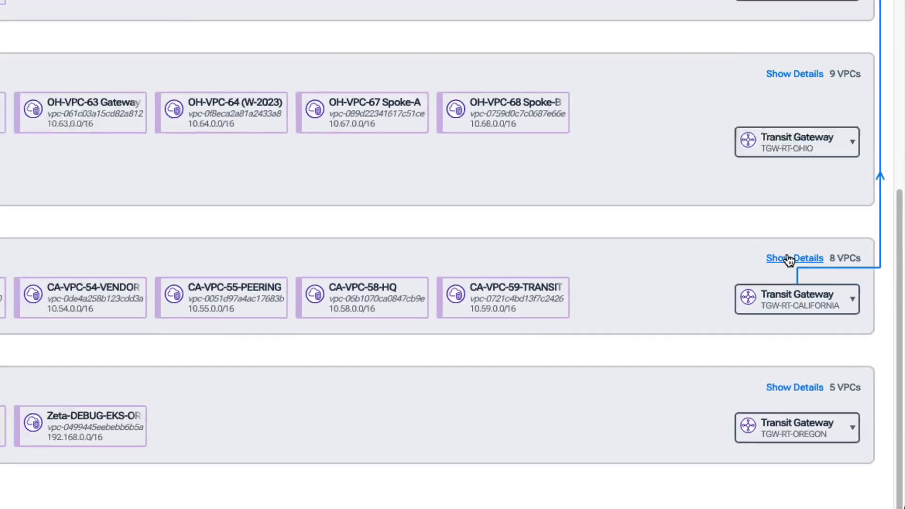
{"action": "left_click", "coordinate": [769, 201]}
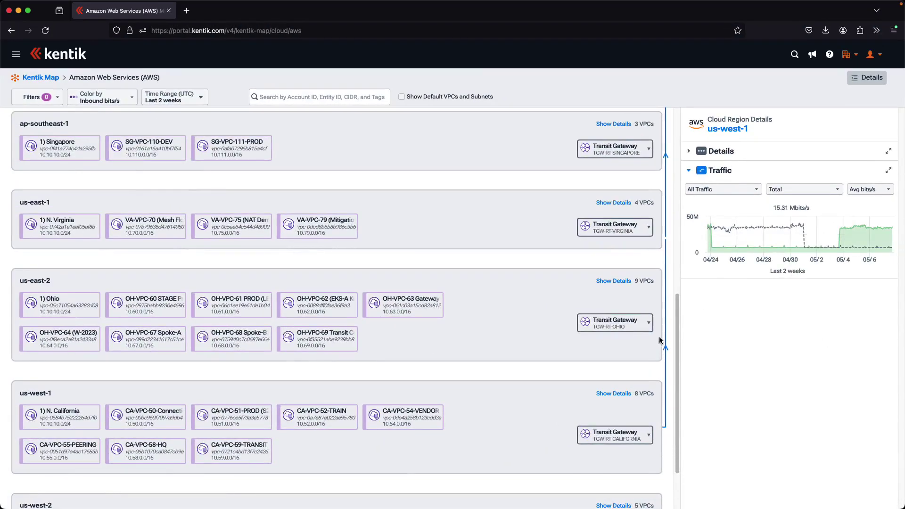
- Show the TGW-RT-CALIFORNIA transit gateway's VPC connections and browse them
{"action": "left_click", "coordinate": [635, 443]}
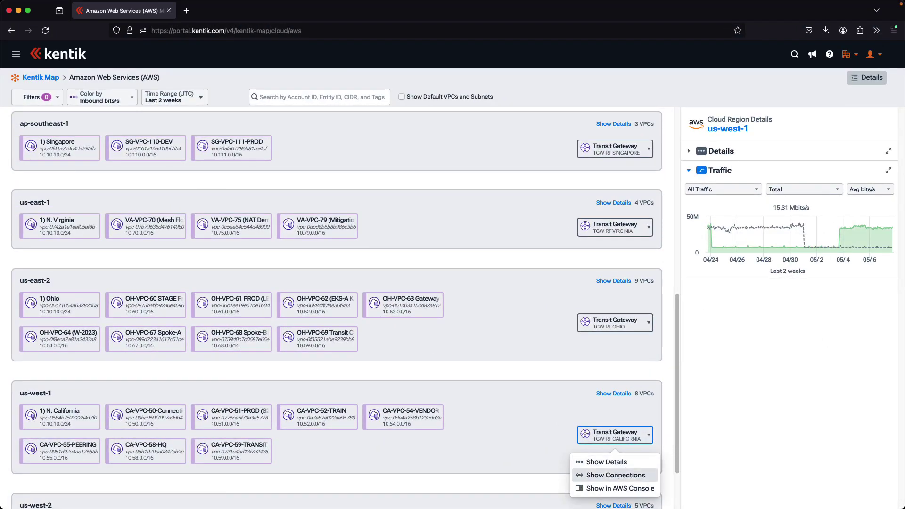
{"action": "left_click", "coordinate": [619, 479]}
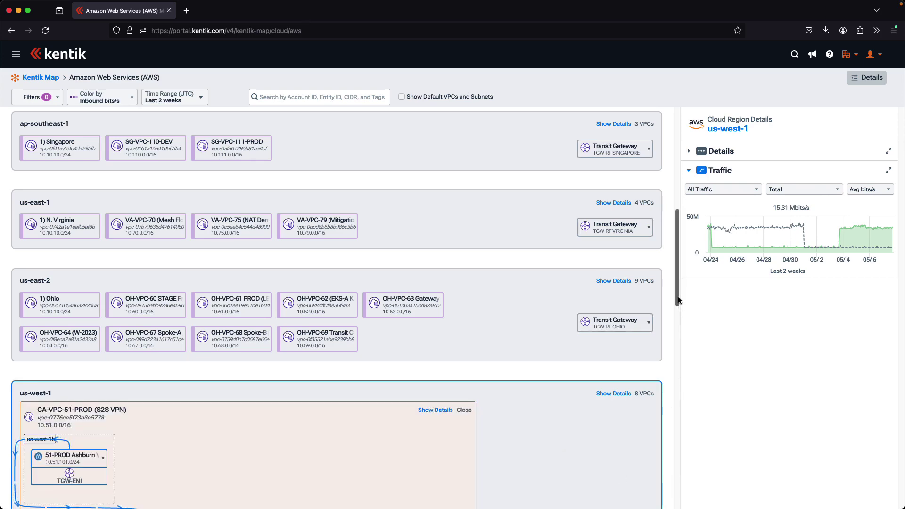
{"action": "scroll", "coordinate": [666, 350], "scroll_direction": "down", "scroll_amount": 6}
{"action": "scroll", "coordinate": [665, 377], "scroll_direction": "down", "scroll_amount": 1}
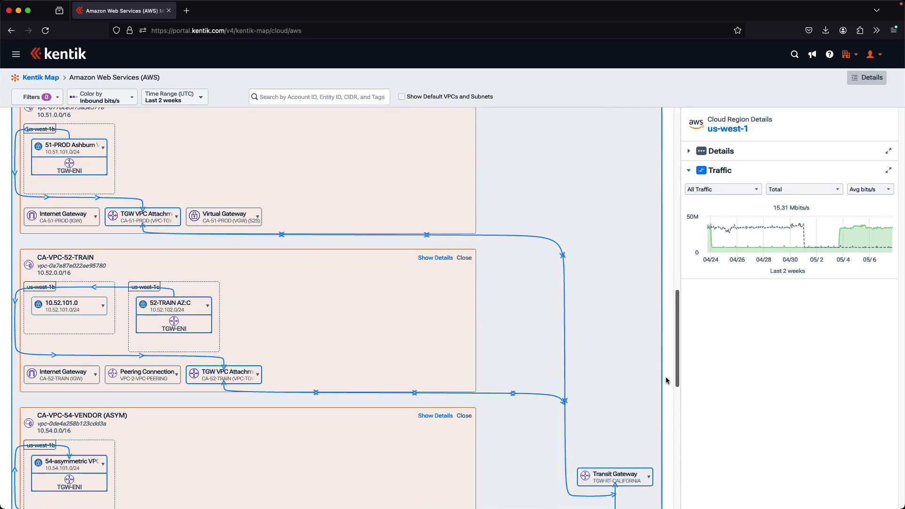
{"action": "scroll", "coordinate": [666, 377], "scroll_direction": "down", "scroll_amount": 1}
{"action": "scroll", "coordinate": [664, 384], "scroll_direction": "down", "scroll_amount": 5}
{"action": "scroll", "coordinate": [663, 448], "scroll_direction": "down", "scroll_amount": 2}
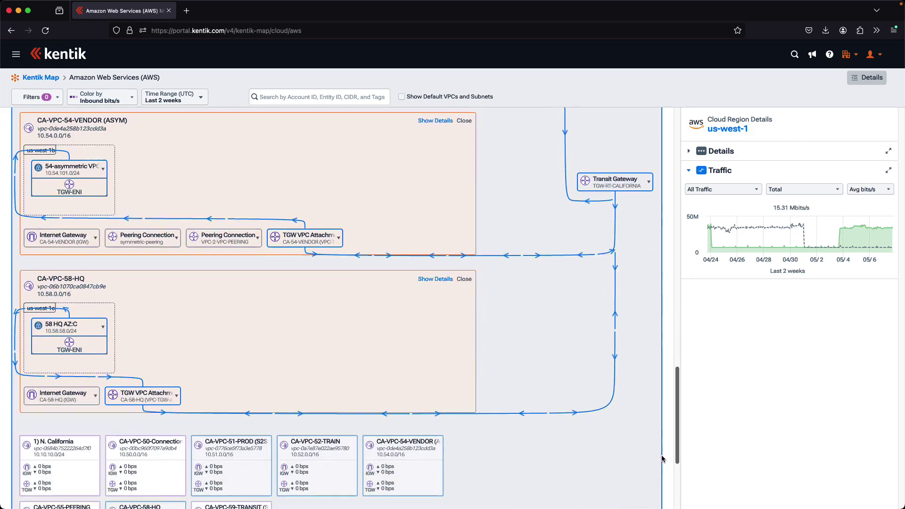
{"action": "scroll", "coordinate": [664, 443], "scroll_direction": "up", "scroll_amount": 2}
{"action": "scroll", "coordinate": [666, 437], "scroll_direction": "up", "scroll_amount": 6}
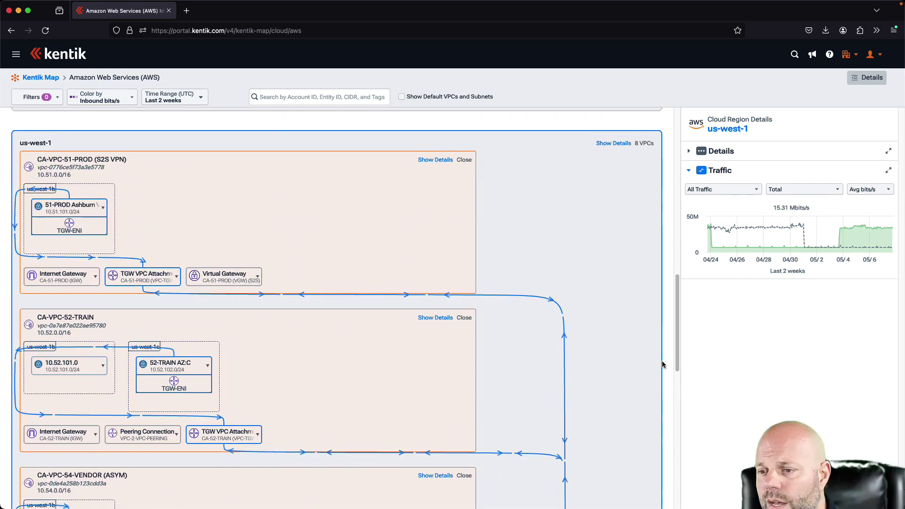
- In Data Explorer, replace All data sources with the 29 Amazon Web Services sources
{"action": "left_click", "coordinate": [15, 55]}
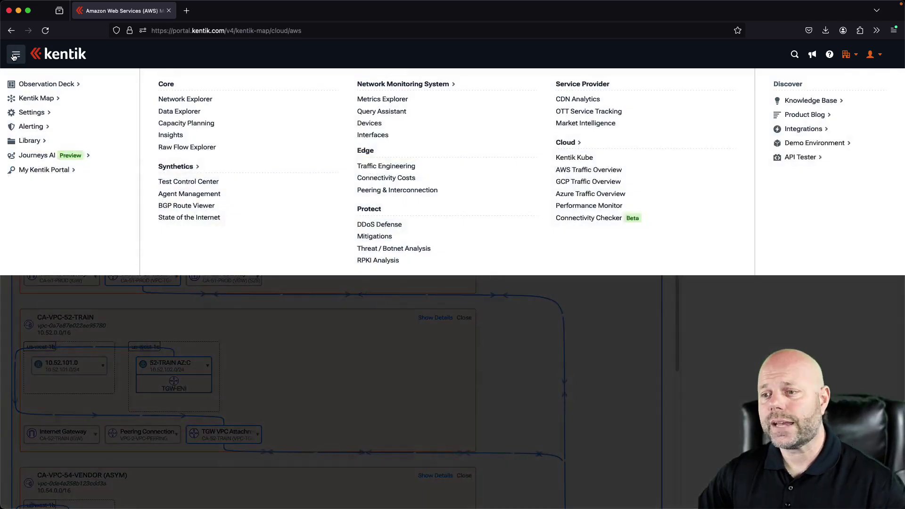
{"action": "left_click", "coordinate": [172, 111]}
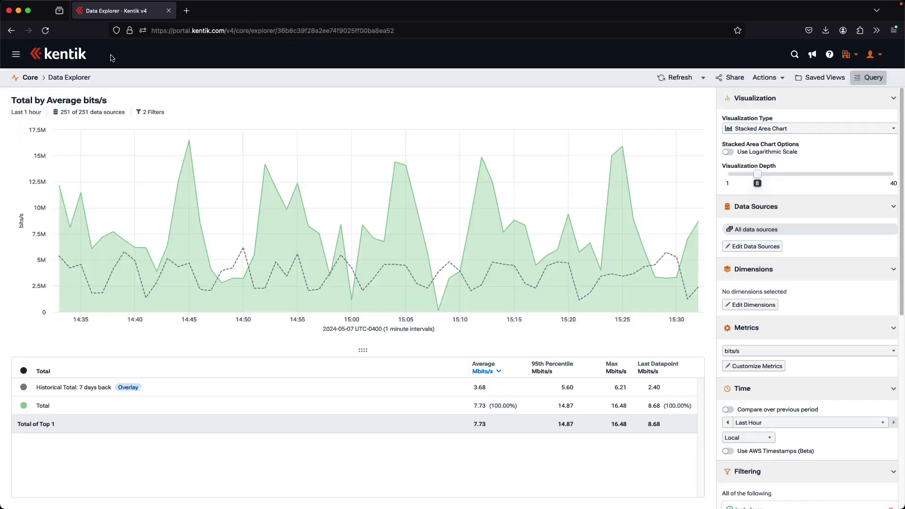
{"action": "left_click", "coordinate": [756, 247]}
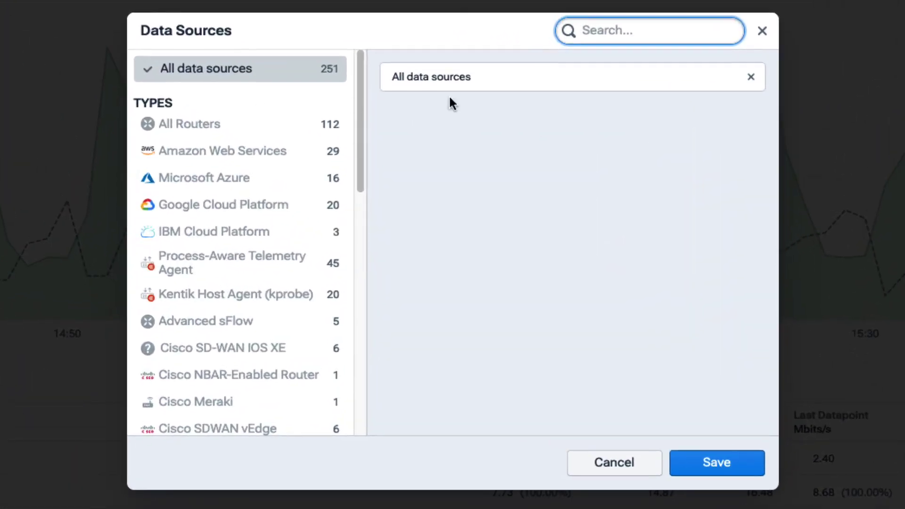
{"action": "left_click", "coordinate": [750, 77]}
{"action": "left_click", "coordinate": [234, 151]}
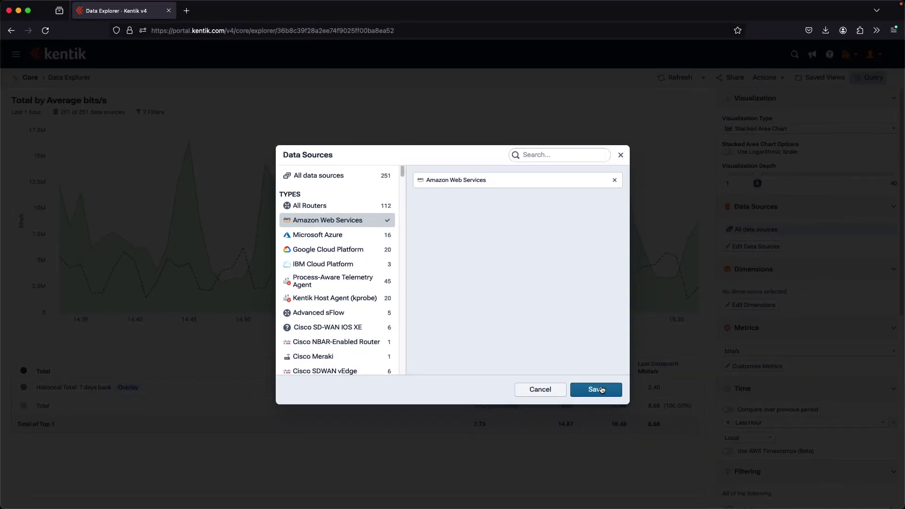
{"action": "left_click", "coordinate": [727, 463]}
- Group AWS traffic by source/destination VPC Name and IP/CIDR, displayed as a Sankey chart
{"action": "left_click", "coordinate": [746, 306]}
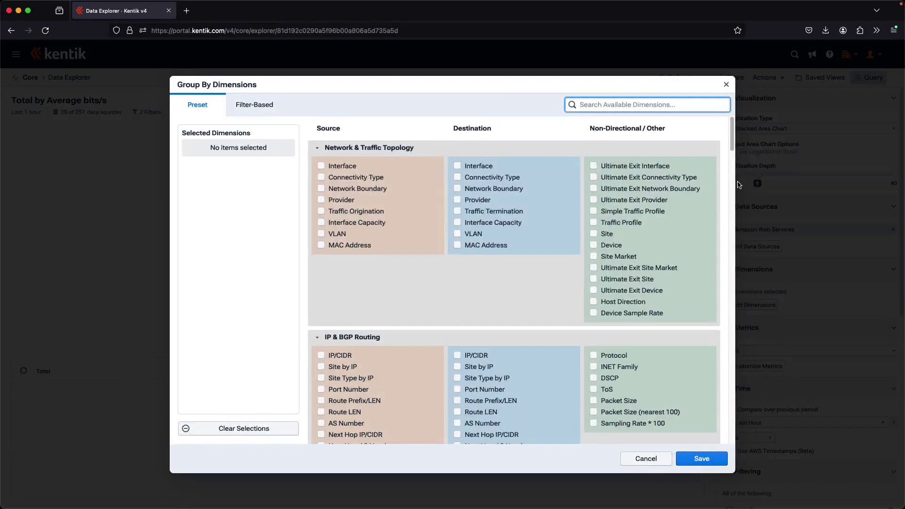
{"action": "left_click_drag", "start_coordinate": [734, 147], "coordinate": [727, 202]}
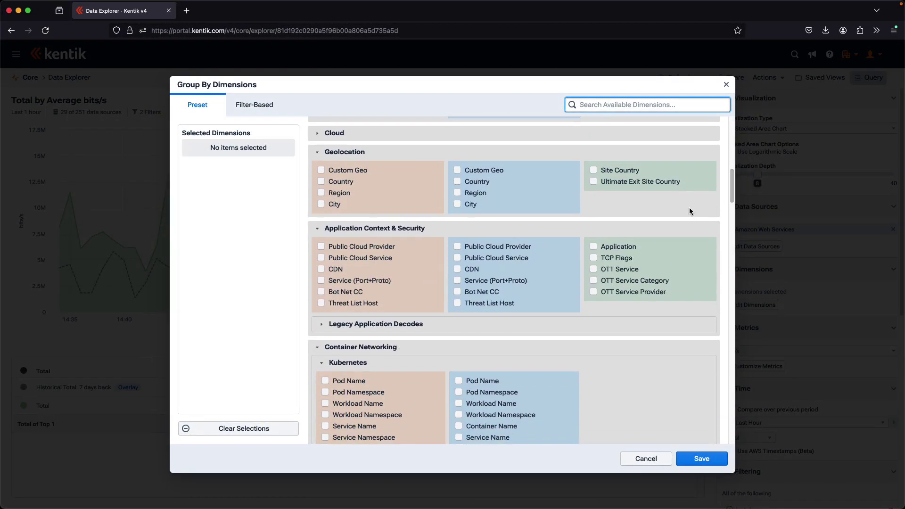
{"action": "left_click", "coordinate": [317, 133]}
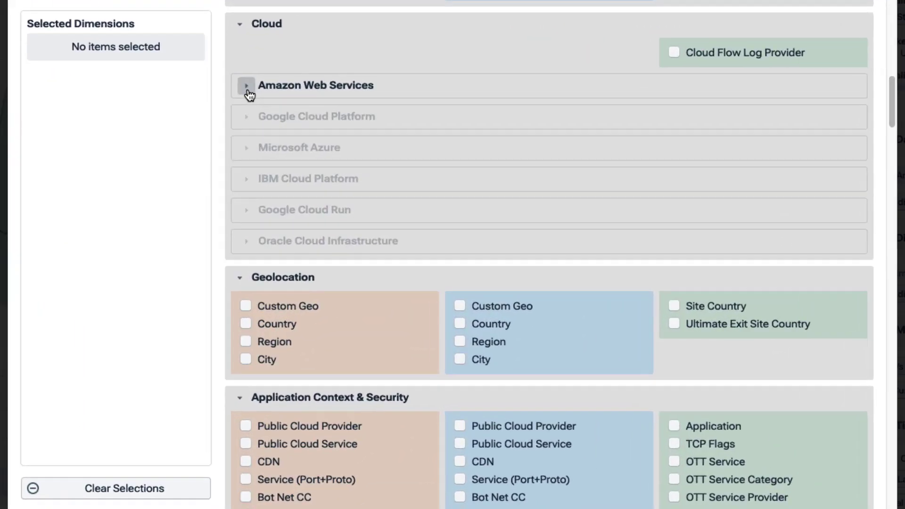
{"action": "left_click", "coordinate": [247, 91]}
{"action": "left_click", "coordinate": [290, 327]}
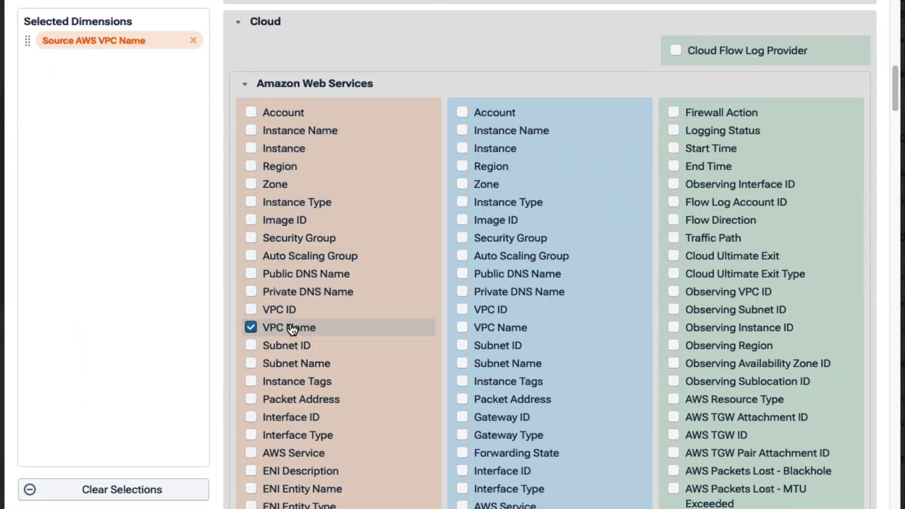
{"action": "left_click", "coordinate": [493, 332]}
{"action": "scroll", "coordinate": [492, 332], "scroll_direction": "up", "scroll_amount": 10}
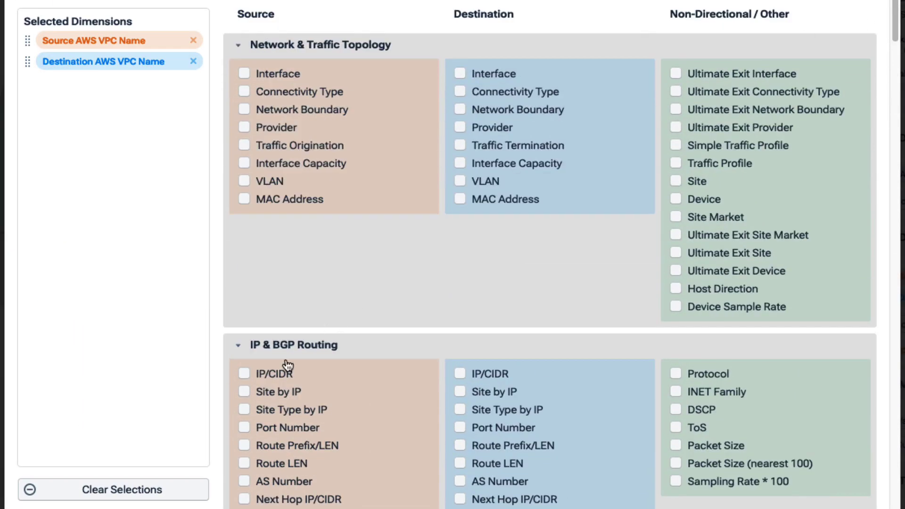
{"action": "left_click", "coordinate": [283, 372]}
{"action": "left_click", "coordinate": [488, 372]}
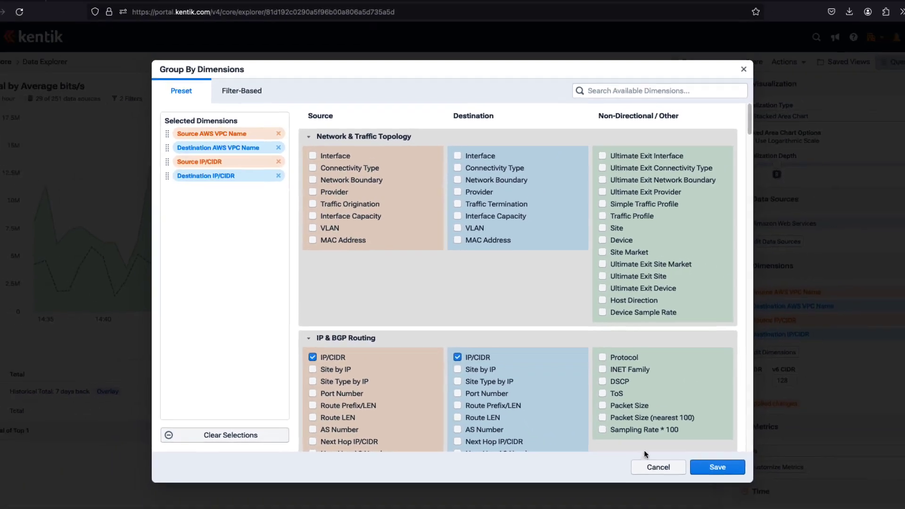
{"action": "left_click", "coordinate": [709, 466]}
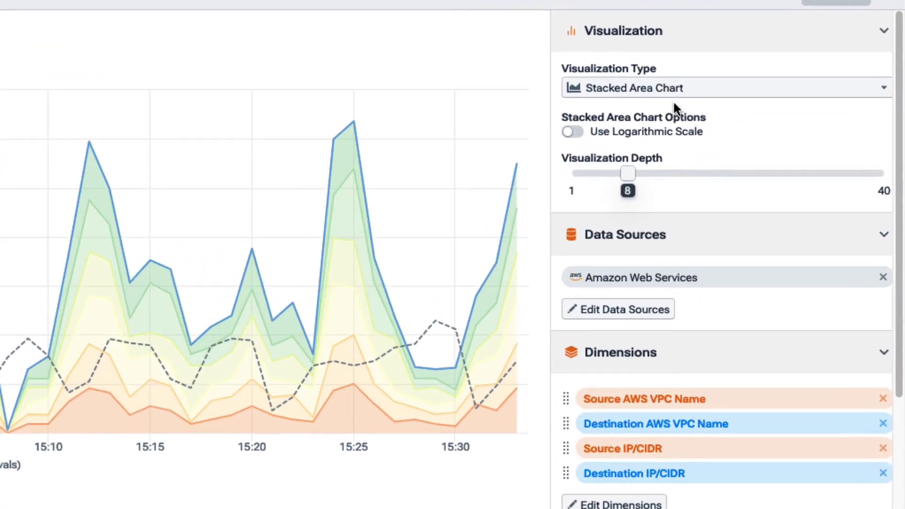
{"action": "left_click", "coordinate": [673, 94]}
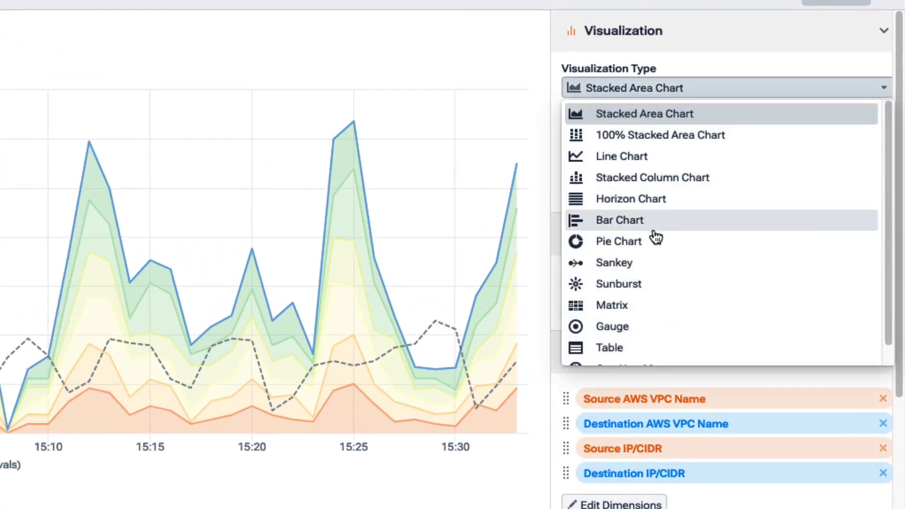
{"action": "left_click", "coordinate": [652, 267]}
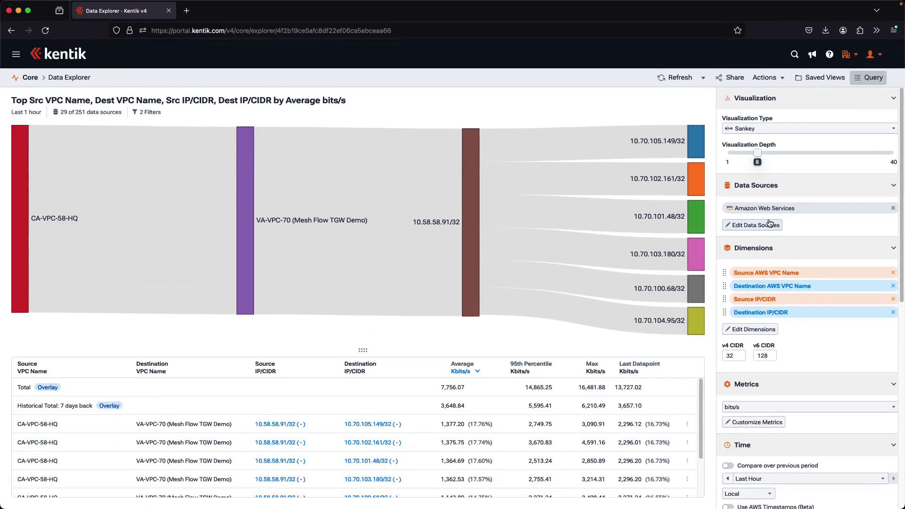
- Switch to a stacked area chart and remove the four VPC Name and IP/CIDR dimensions
{"action": "left_click", "coordinate": [772, 130]}
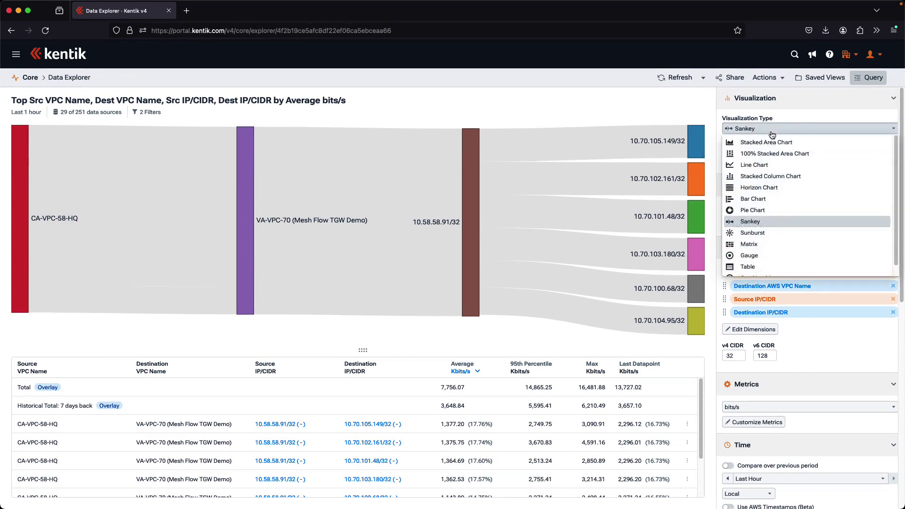
{"action": "left_click", "coordinate": [771, 143]}
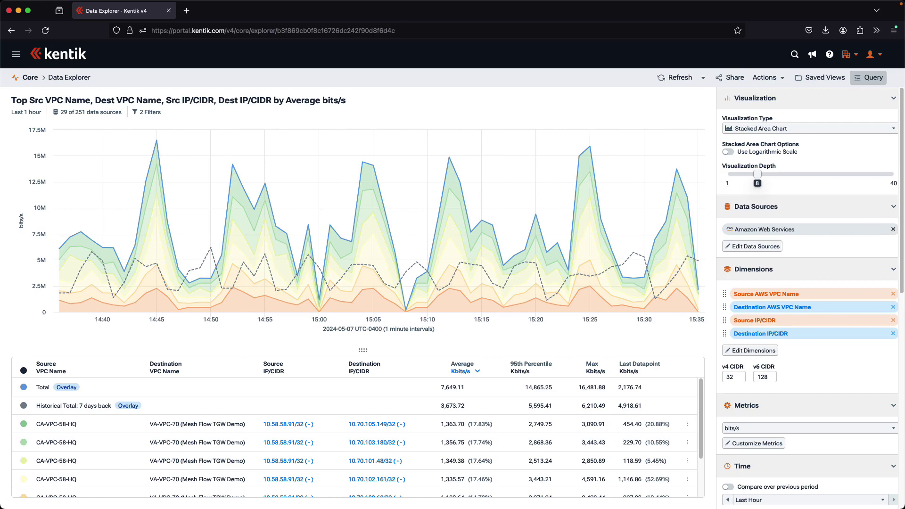
{"action": "left_click", "coordinate": [892, 333]}
{"action": "left_click", "coordinate": [893, 320]}
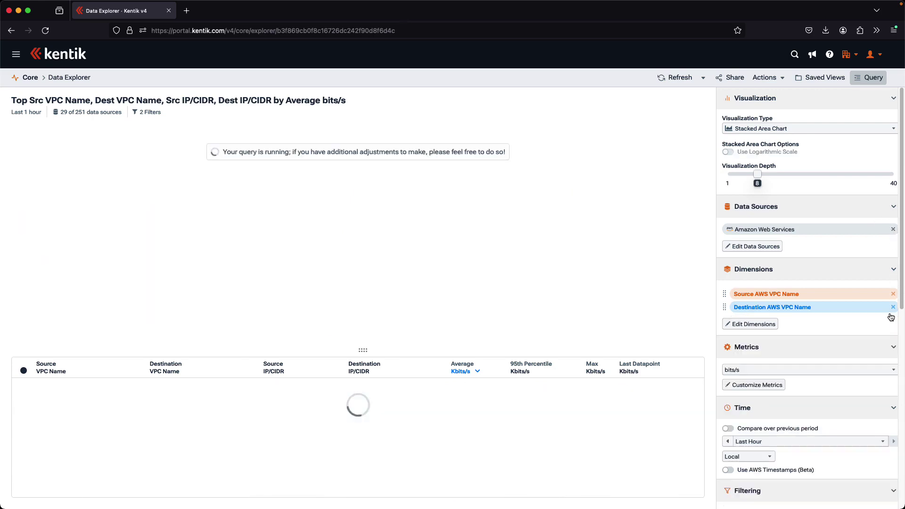
{"action": "left_click", "coordinate": [891, 308]}
{"action": "left_click", "coordinate": [893, 293]}
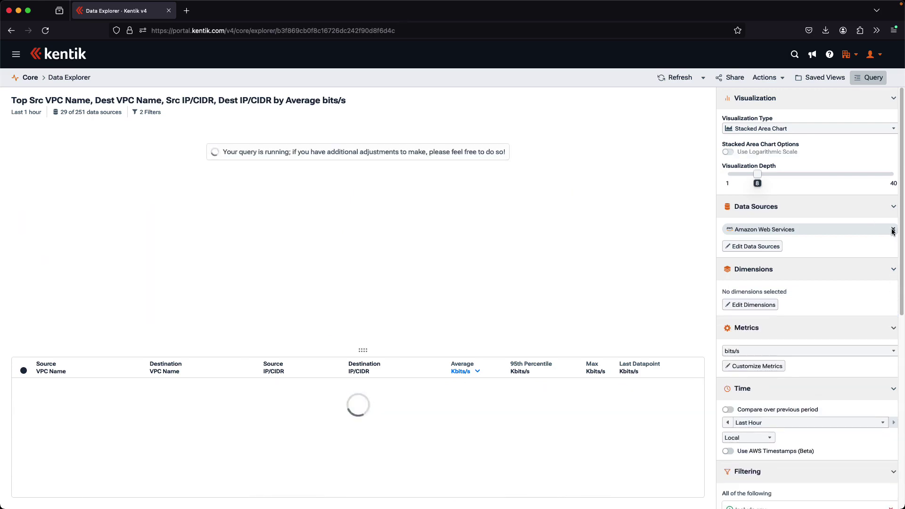
- Replace the Amazon Web Services data source with all 251 data sources
{"action": "left_click", "coordinate": [893, 229]}
{"action": "left_click", "coordinate": [767, 242]}
{"action": "left_click", "coordinate": [334, 177]}
{"action": "left_click", "coordinate": [595, 391]}
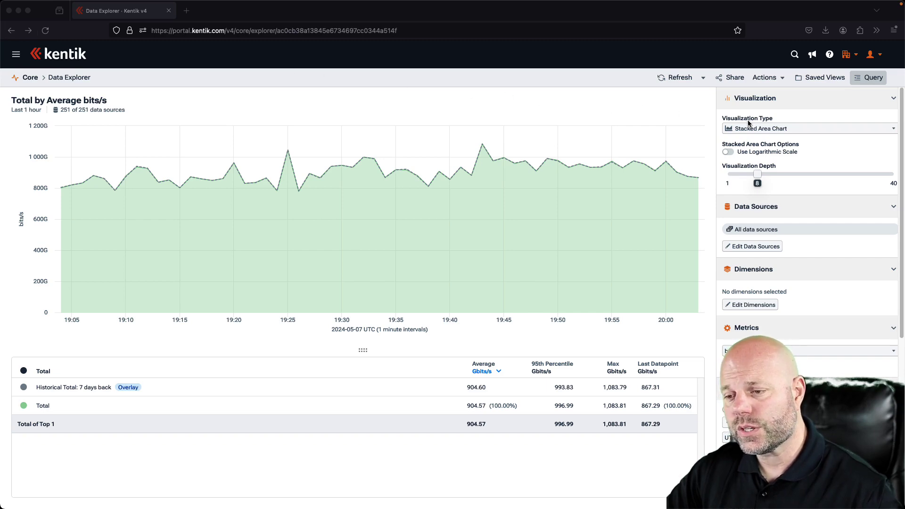
- Restrict the query to acct_demo_virginia_vpc_70_x_flow_v5_hosted as its only data source
{"action": "left_click", "coordinate": [756, 250]}
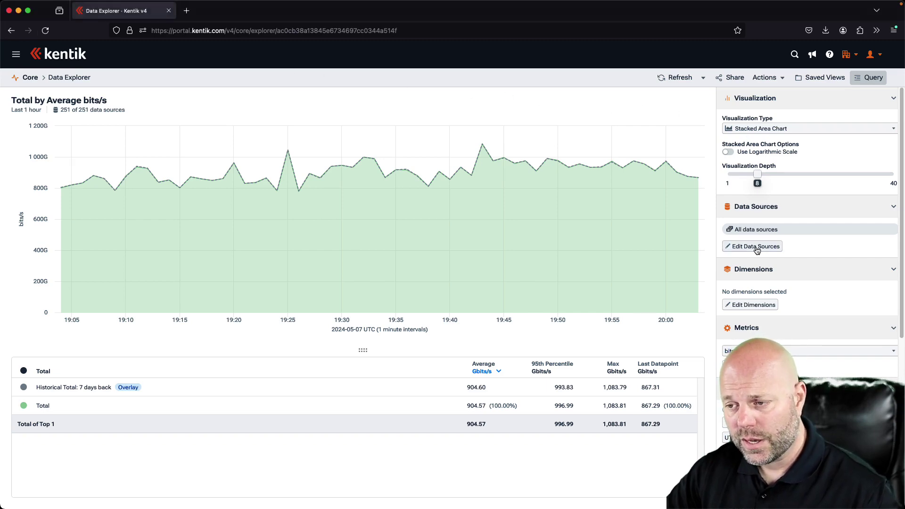
{"action": "left_click", "coordinate": [756, 250]}
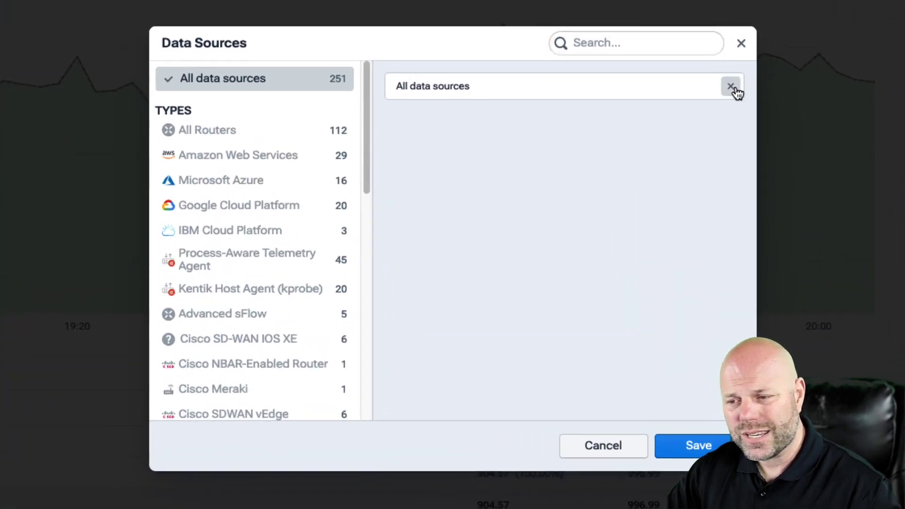
{"action": "left_click", "coordinate": [731, 87]}
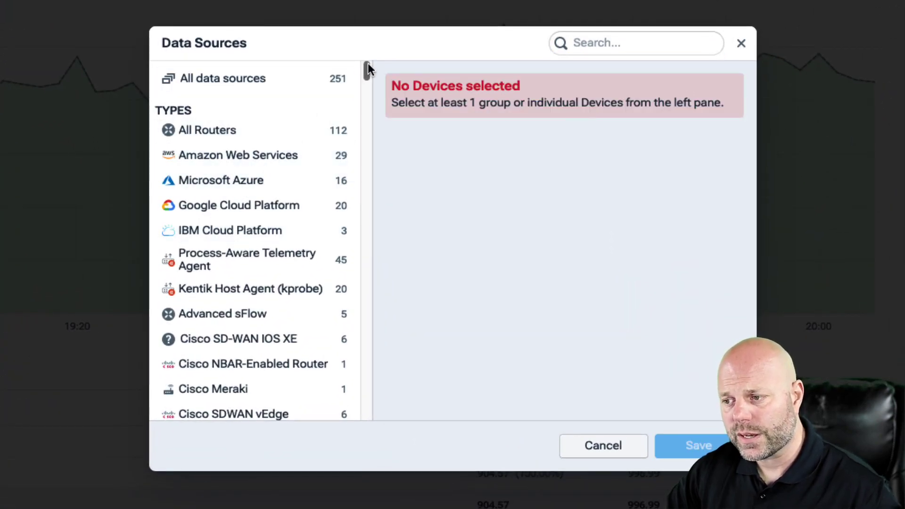
{"action": "left_click_drag", "start_coordinate": [368, 71], "coordinate": [363, 127]}
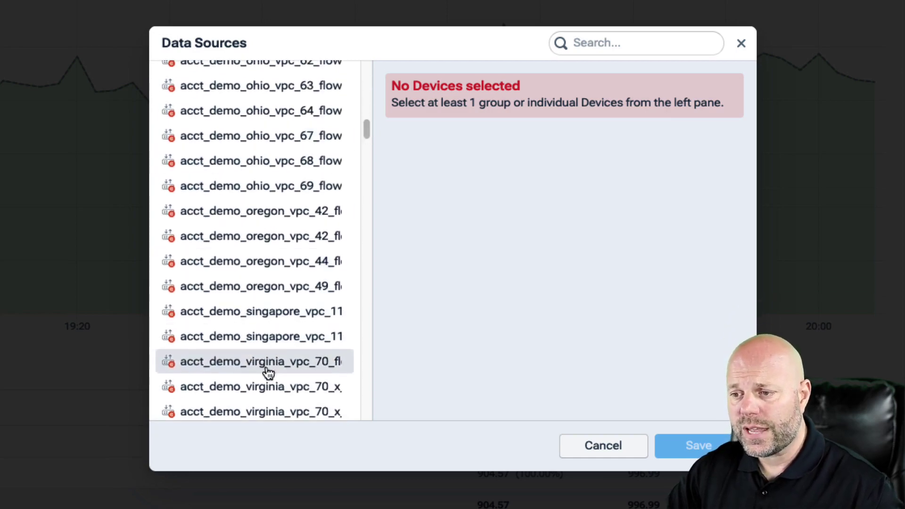
{"action": "left_click", "coordinate": [266, 387]}
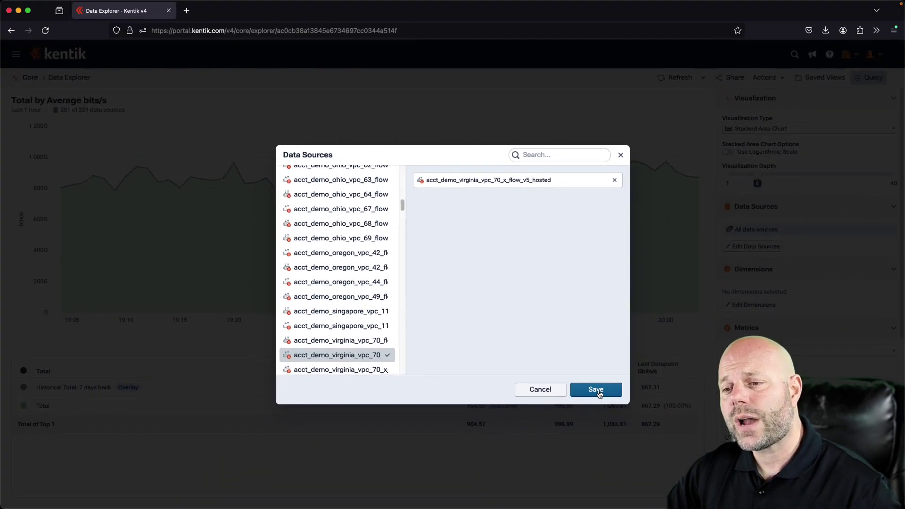
{"action": "left_click", "coordinate": [597, 391]}
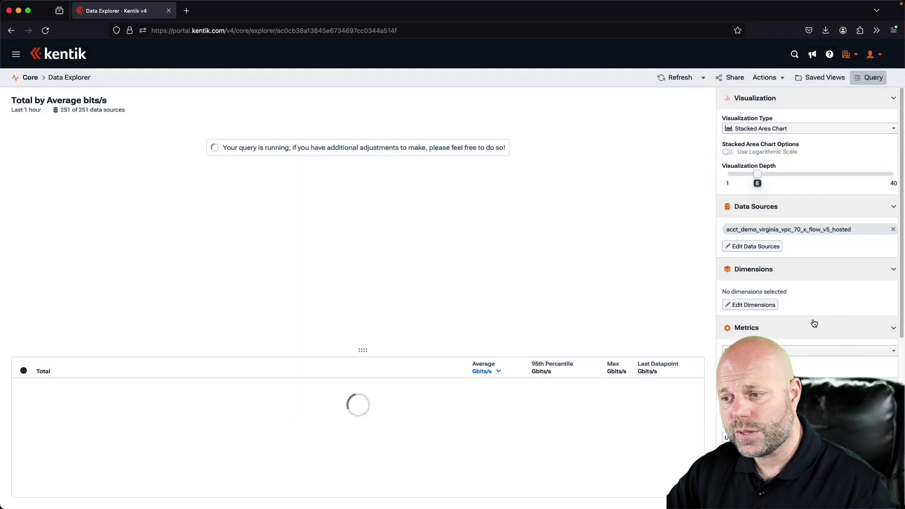
- Add Source IP/CIDR, Destination IP/CIDR and Application as grouping dimensions
{"action": "left_click", "coordinate": [753, 305]}
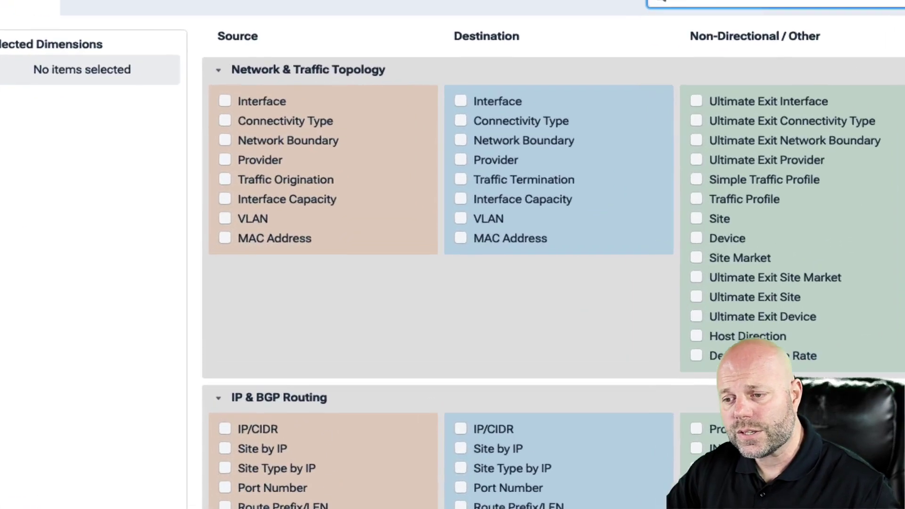
{"action": "scroll", "coordinate": [453, 274], "scroll_direction": "down", "scroll_amount": 5}
{"action": "scroll", "coordinate": [550, 259], "scroll_direction": "down", "scroll_amount": 8}
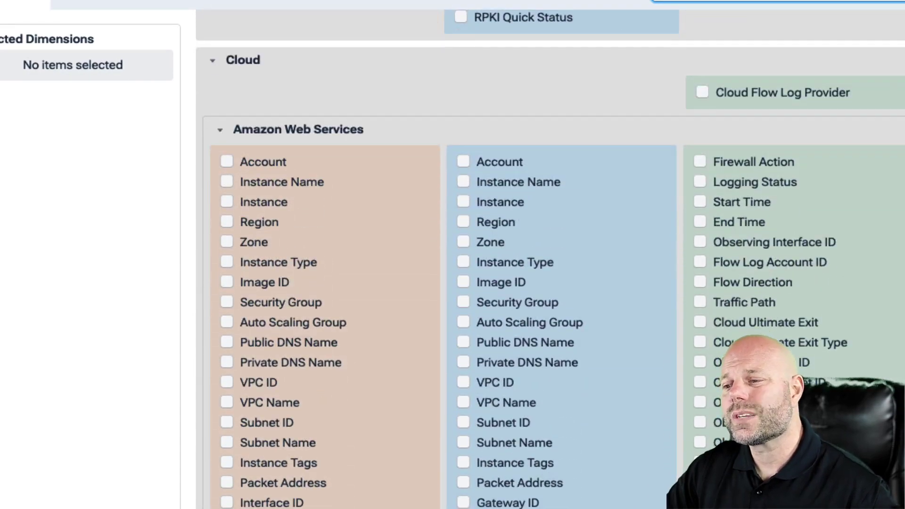
{"action": "scroll", "coordinate": [550, 259], "scroll_direction": "down", "scroll_amount": 10}
{"action": "scroll", "coordinate": [550, 259], "scroll_direction": "down", "scroll_amount": 3}
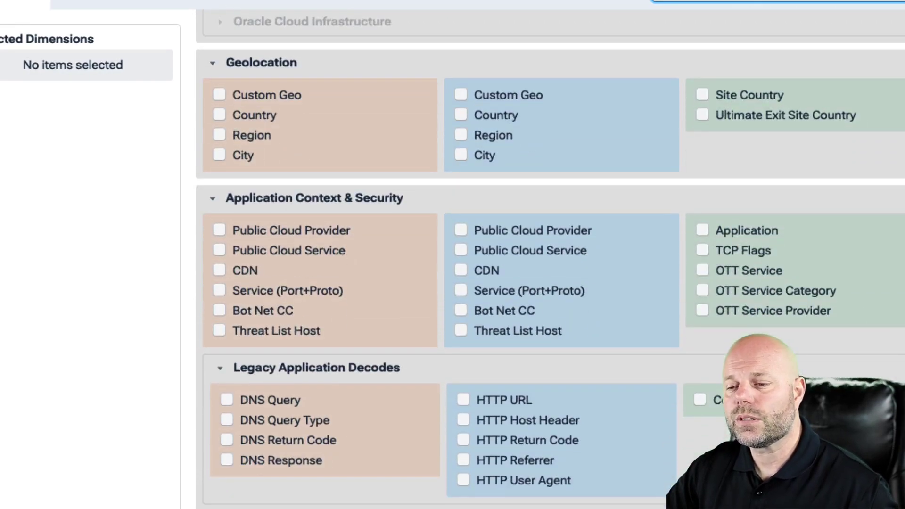
{"action": "scroll", "coordinate": [550, 258], "scroll_direction": "up", "scroll_amount": 12}
{"action": "scroll", "coordinate": [688, 85], "scroll_direction": "up", "scroll_amount": 10}
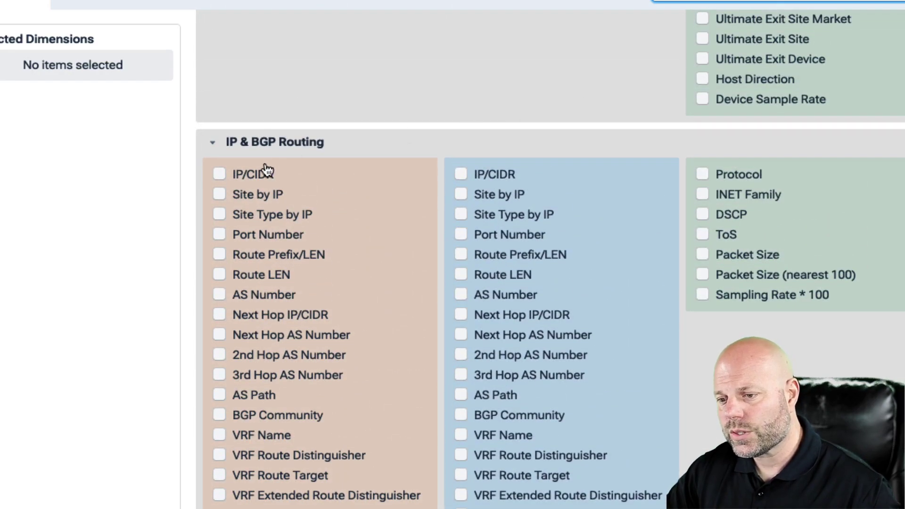
{"action": "left_click", "coordinate": [262, 174]}
{"action": "left_click", "coordinate": [491, 175]}
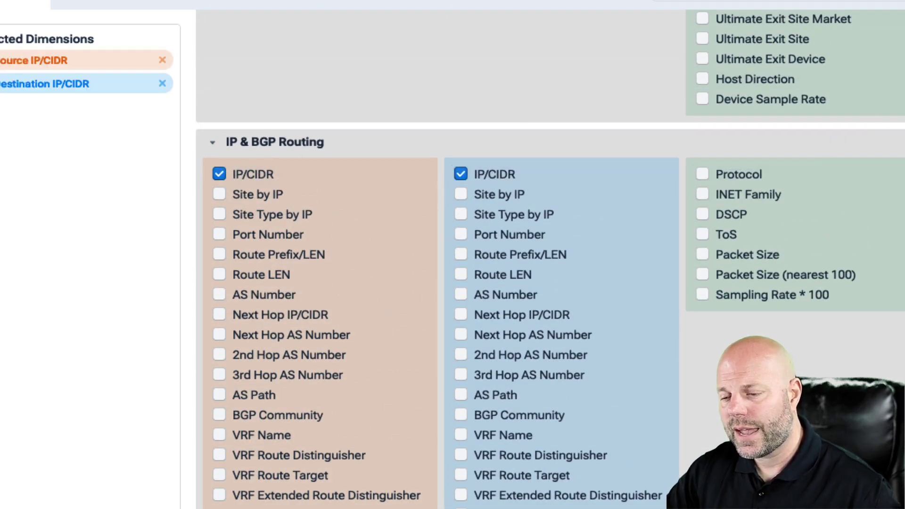
{"action": "scroll", "coordinate": [819, 149], "scroll_direction": "down", "scroll_amount": 15}
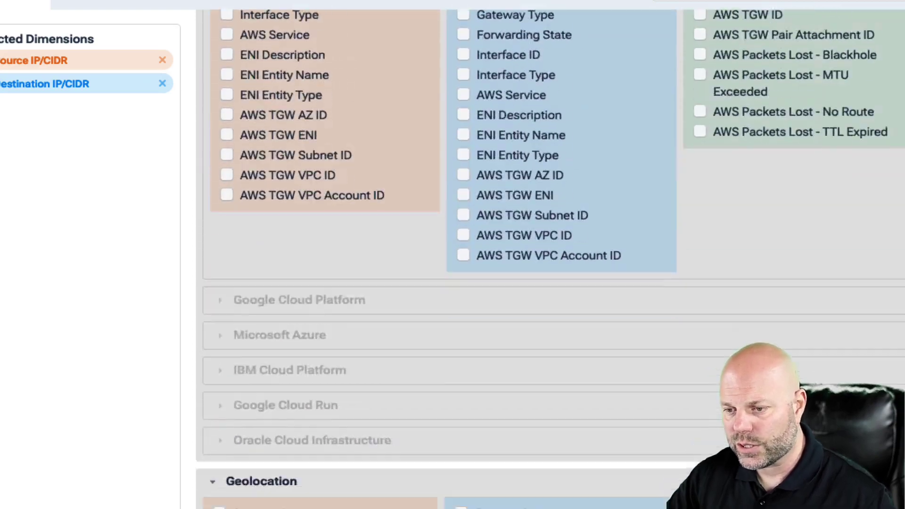
{"action": "scroll", "coordinate": [547, 260], "scroll_direction": "down", "scroll_amount": 8}
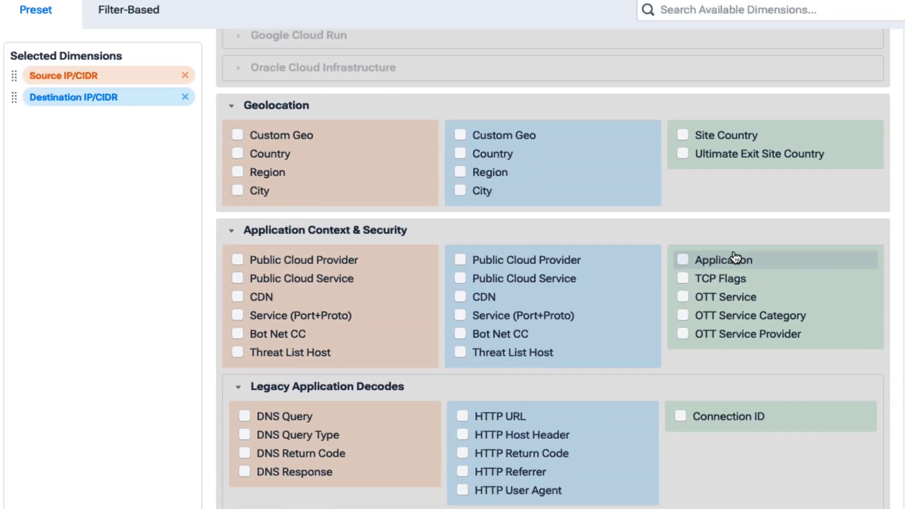
{"action": "left_click", "coordinate": [761, 260]}
{"action": "left_click", "coordinate": [750, 508]}
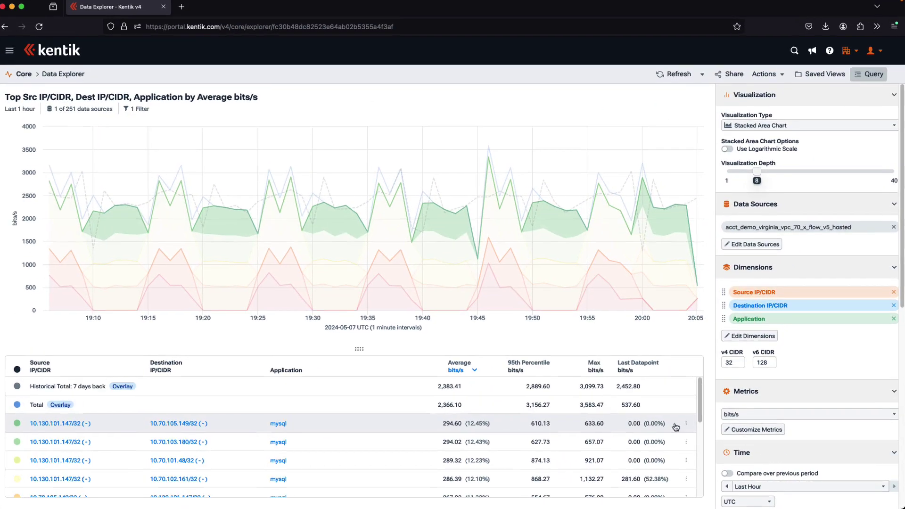
- Look over the top traffic row's options and the query's email sharing options
{"action": "left_click", "coordinate": [686, 423]}
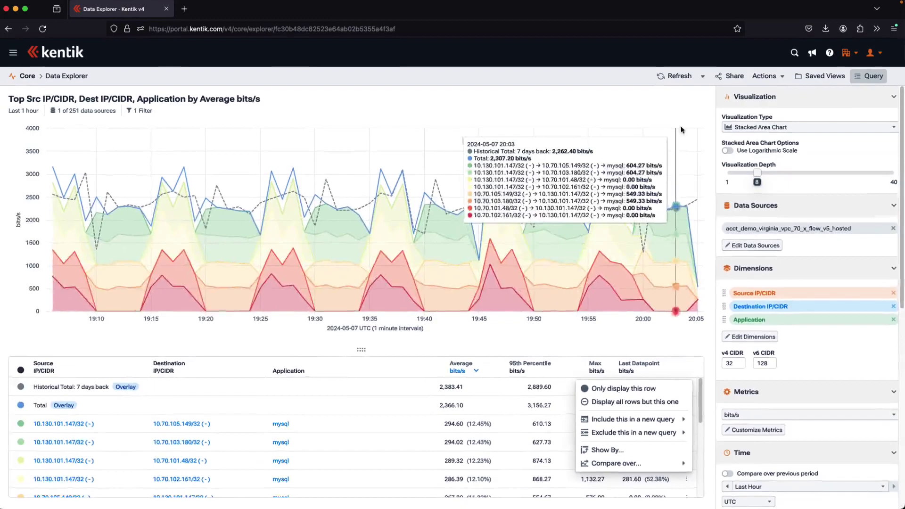
{"action": "key", "text": "Escape"}
{"action": "left_click", "coordinate": [731, 79]}
{"action": "left_click", "coordinate": [365, 104]}
{"action": "left_click", "coordinate": [584, 79]}
- Browse the query's Actions > Export menu, then close it
{"action": "left_click", "coordinate": [764, 79]}
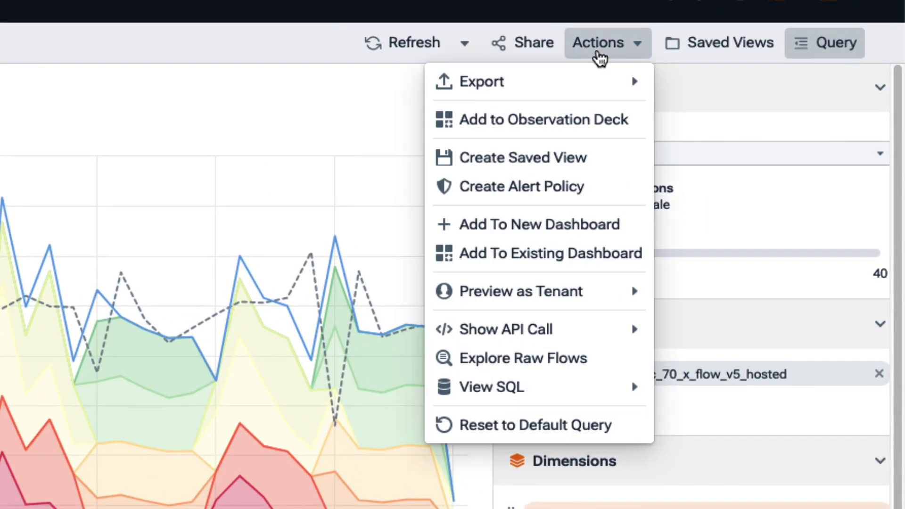
{"action": "mouse_move", "coordinate": [590, 95]}
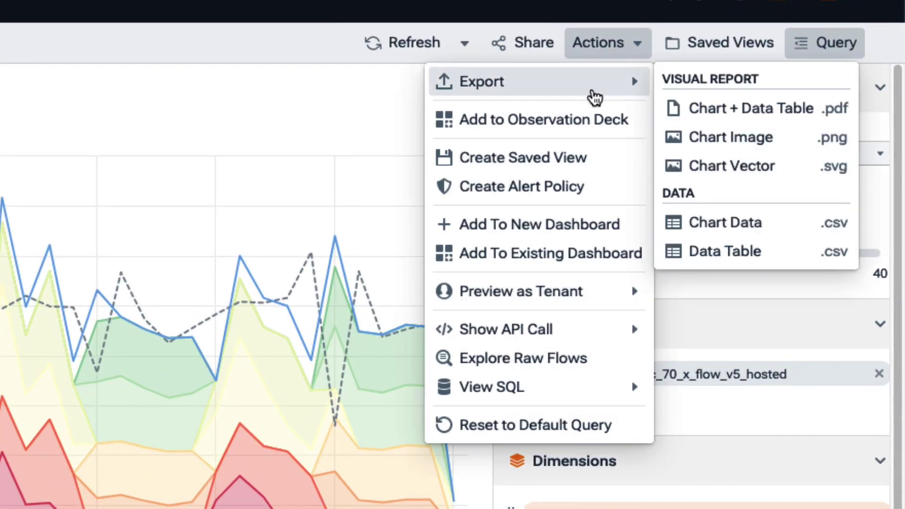
{"action": "left_click", "coordinate": [272, 48]}
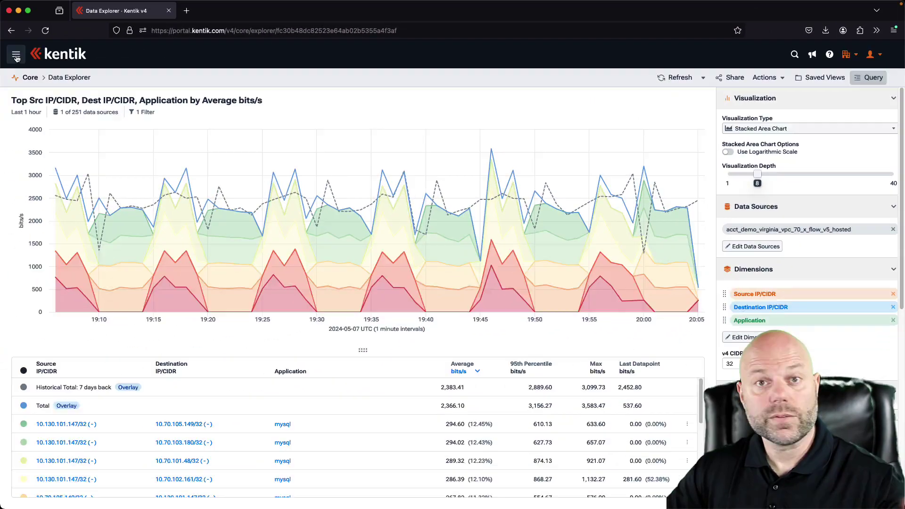
- From State of the Internet's Public Clouds grid, open London eu-west-2 to Columbus us-east-2 details
{"action": "left_click", "coordinate": [16, 55]}
{"action": "left_click", "coordinate": [174, 210]}
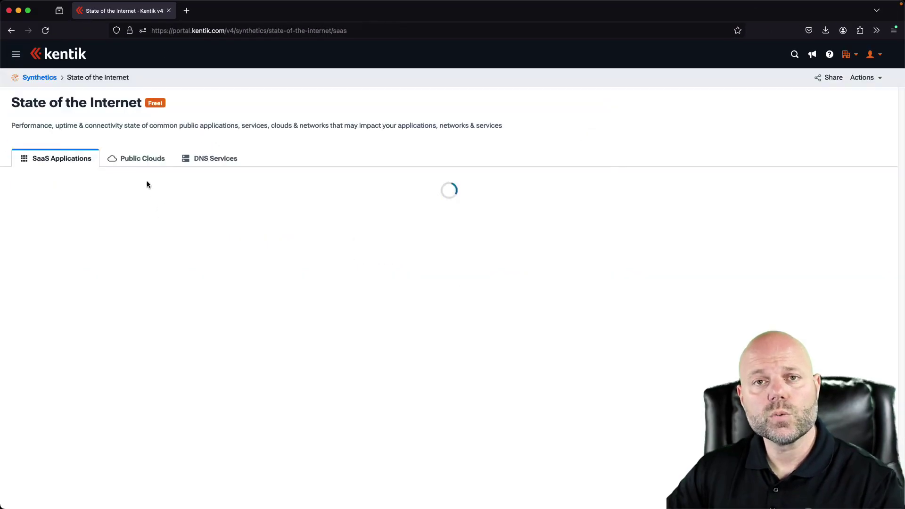
{"action": "left_click", "coordinate": [142, 159]}
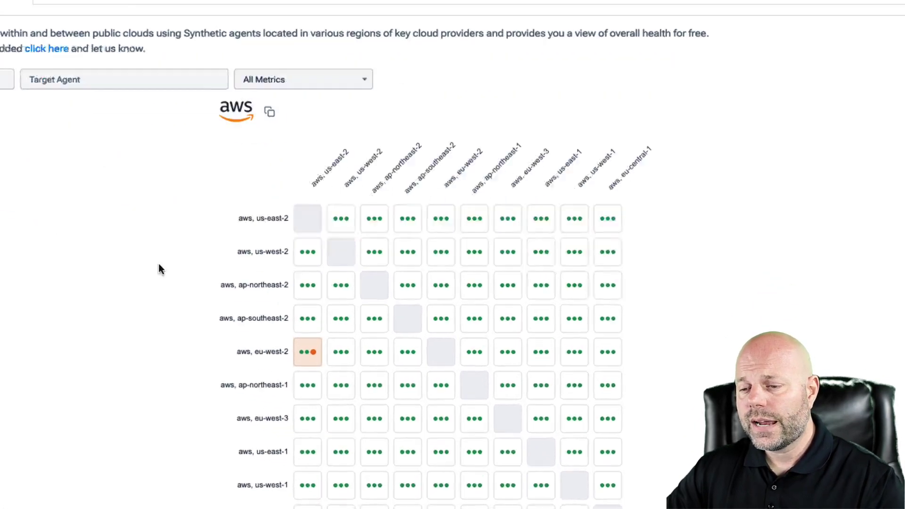
{"action": "left_click", "coordinate": [360, 404]}
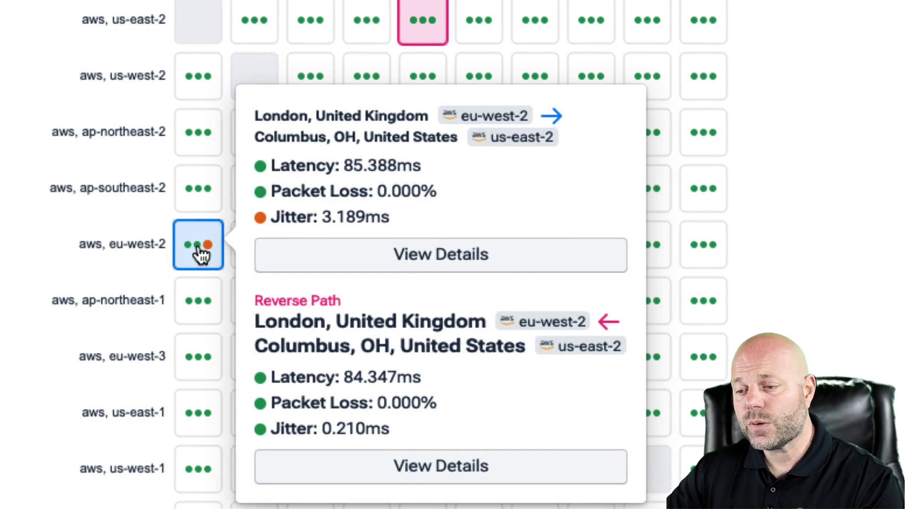
{"action": "left_click", "coordinate": [430, 264]}
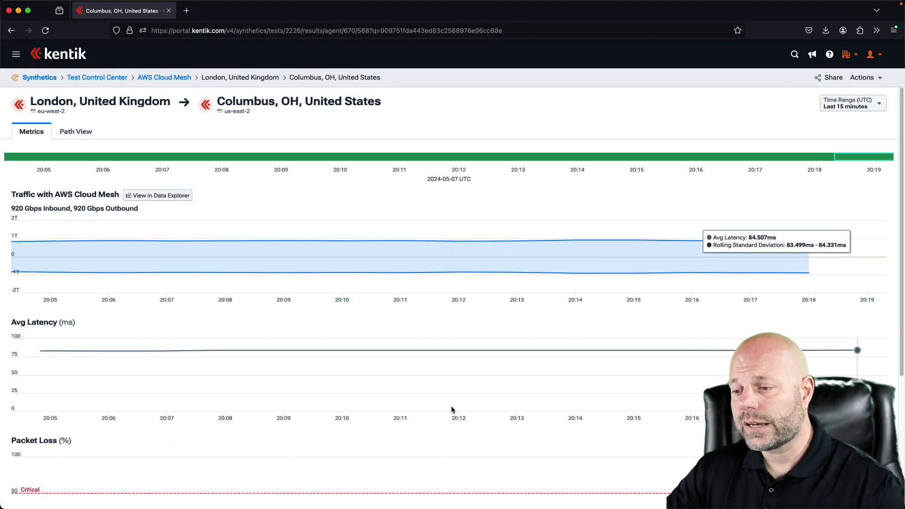
- Show the London-to-Columbus test's Path View and expand its Collapsed Path node into individual hops
{"action": "left_click", "coordinate": [77, 134]}
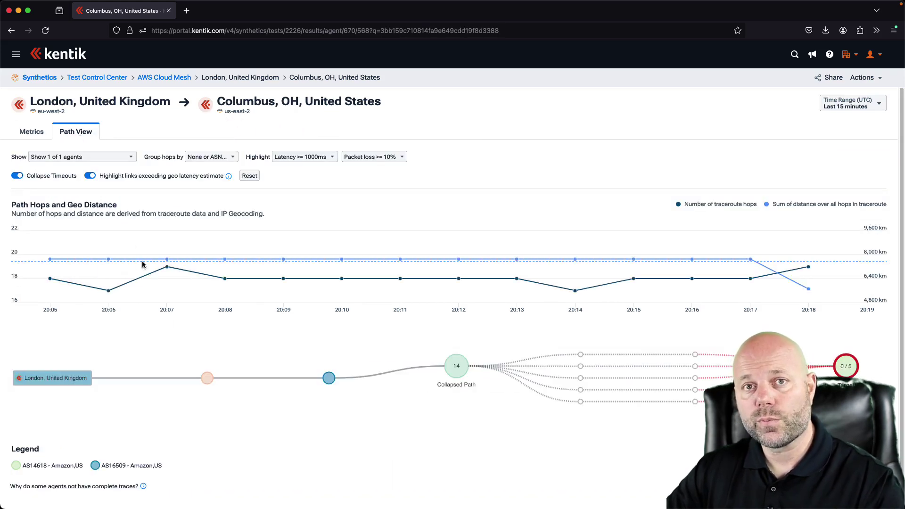
{"action": "mouse_move", "coordinate": [206, 379]}
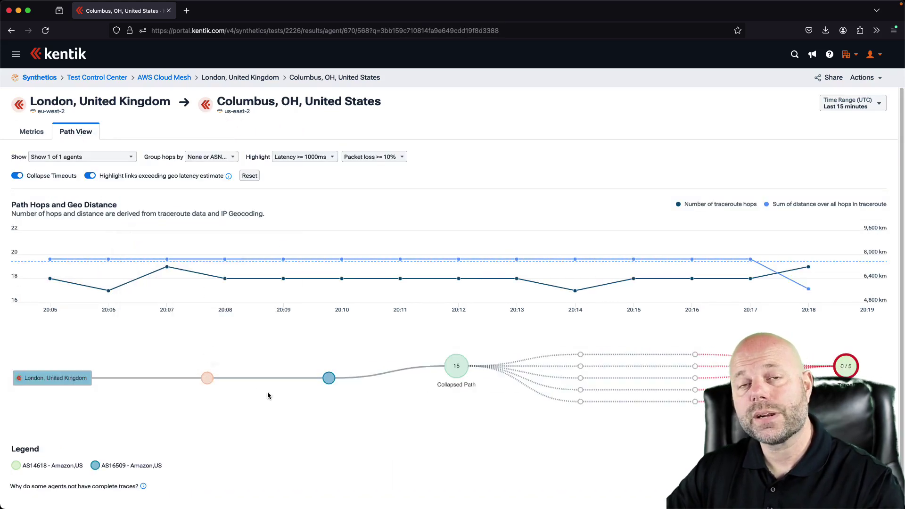
{"action": "mouse_move", "coordinate": [330, 380]}
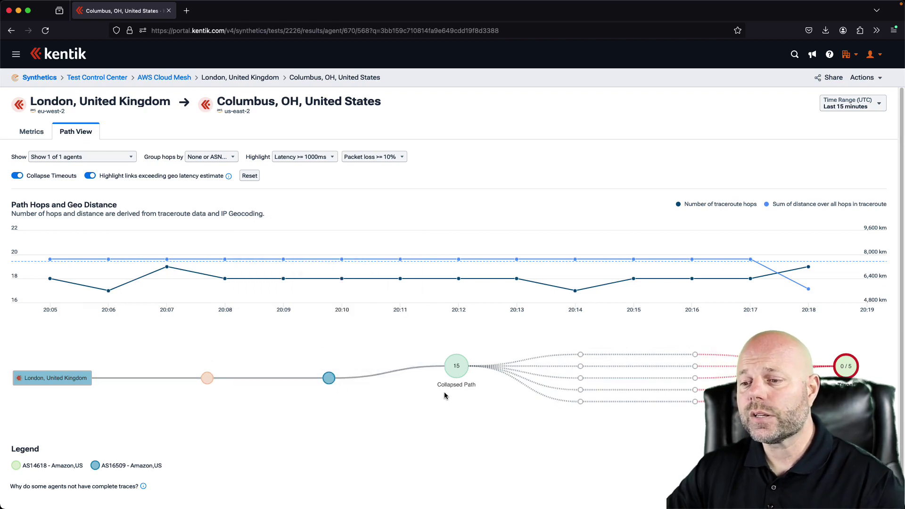
{"action": "left_click", "coordinate": [455, 368]}
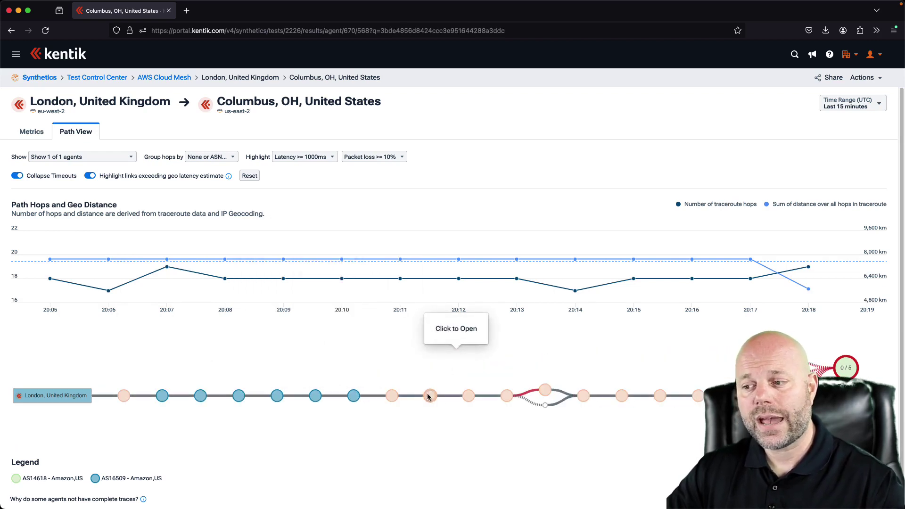
{"action": "mouse_move", "coordinate": [428, 400]}
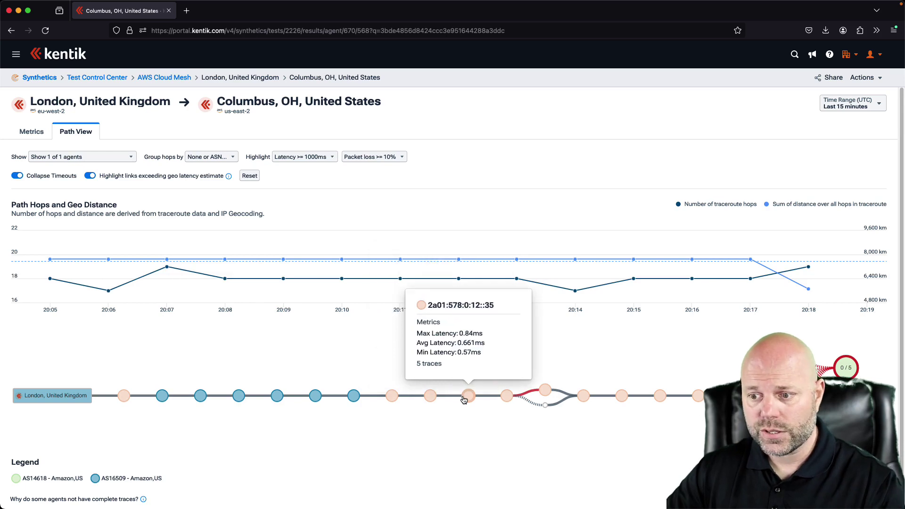
{"action": "mouse_move", "coordinate": [507, 400]}
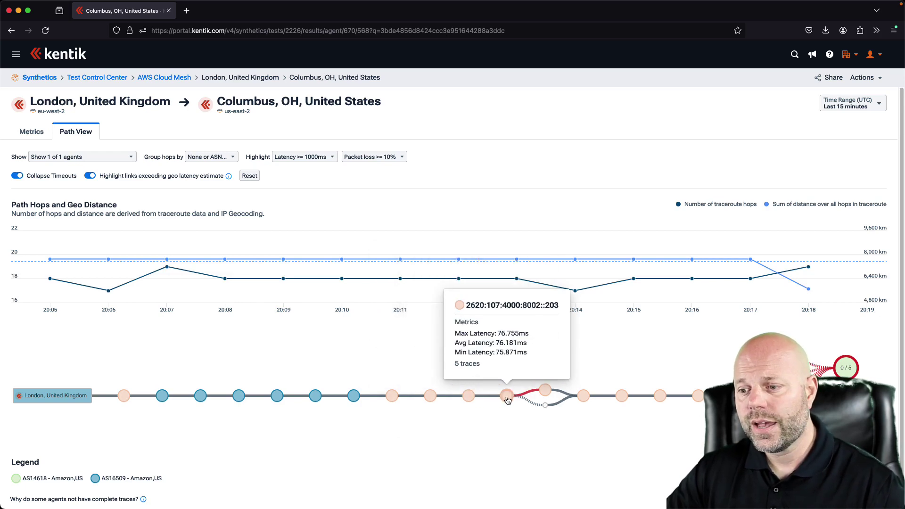